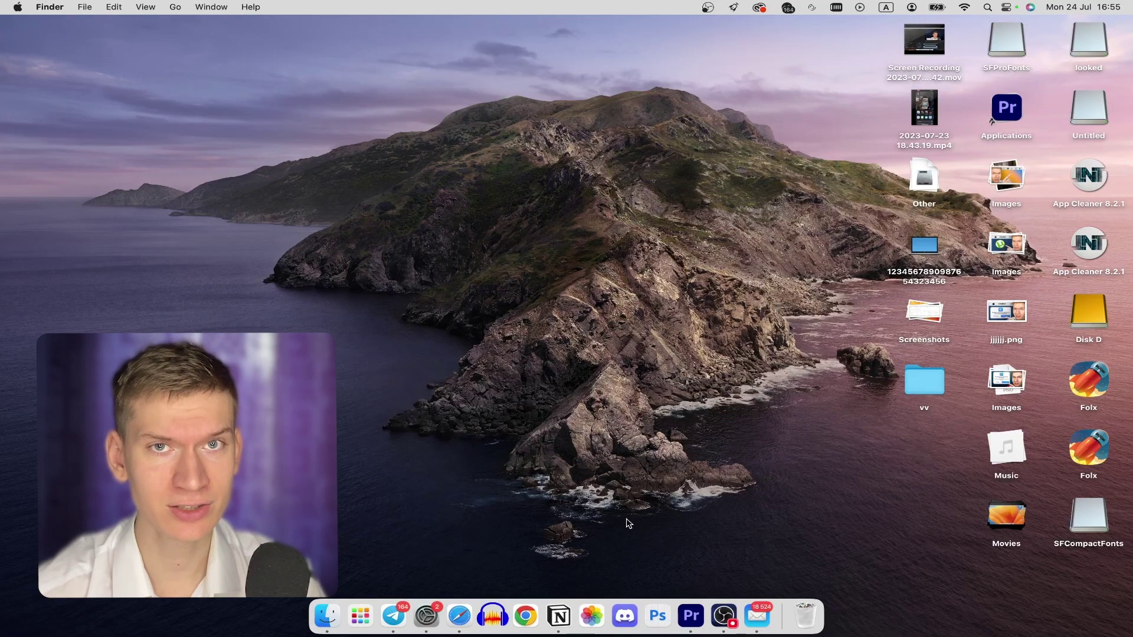
# Step: Launch Chrome and load binance.com
pyautogui.click(525, 611)
pyautogui.write('bina')
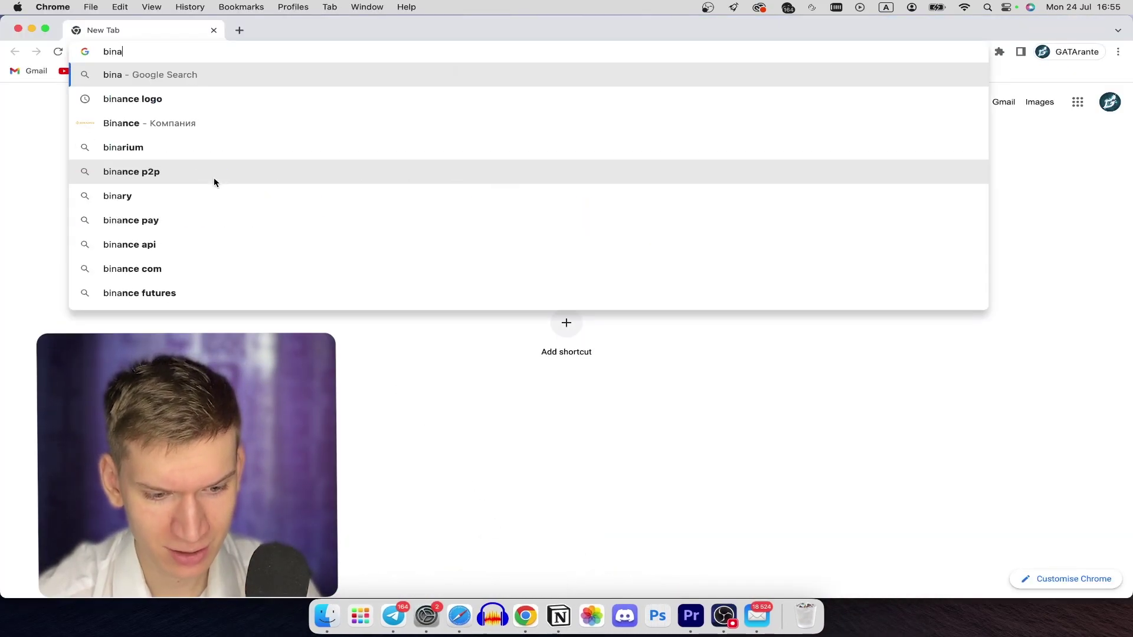
pyautogui.write('nce')
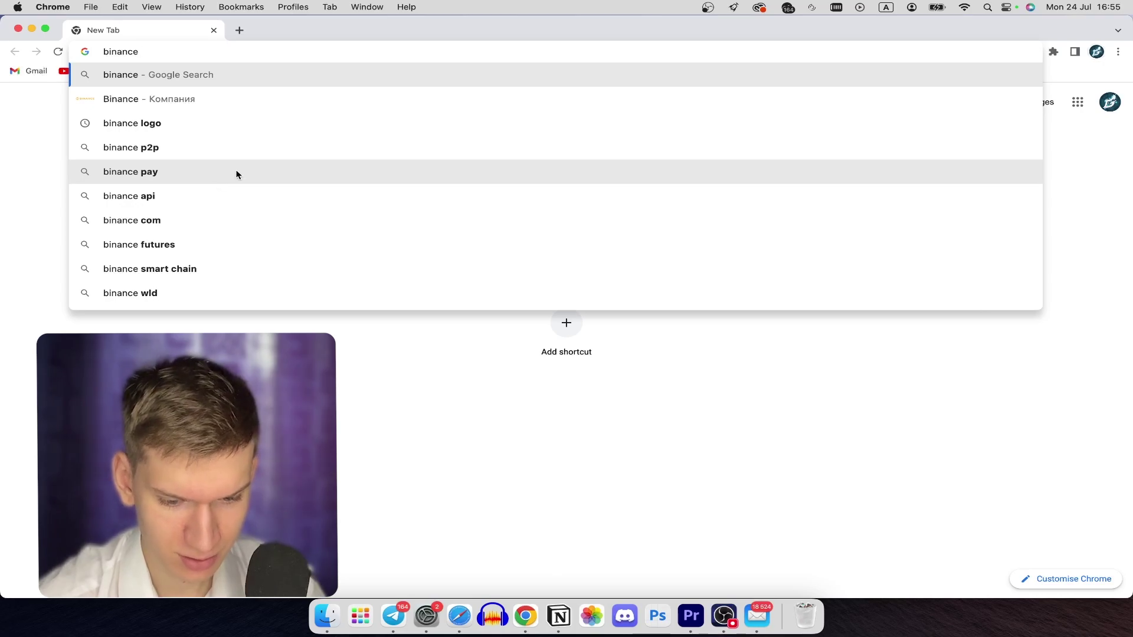
pyautogui.write('.com')
pyautogui.press('Return')
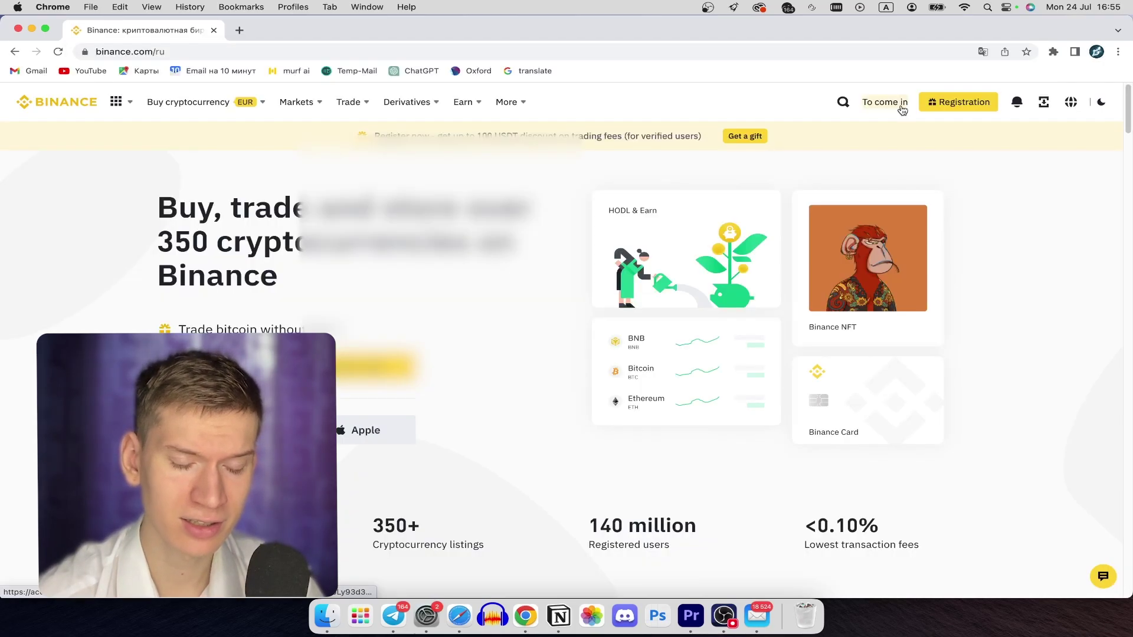
# Step: Go to the Binance Log In page to sign in
pyautogui.click(900, 103)
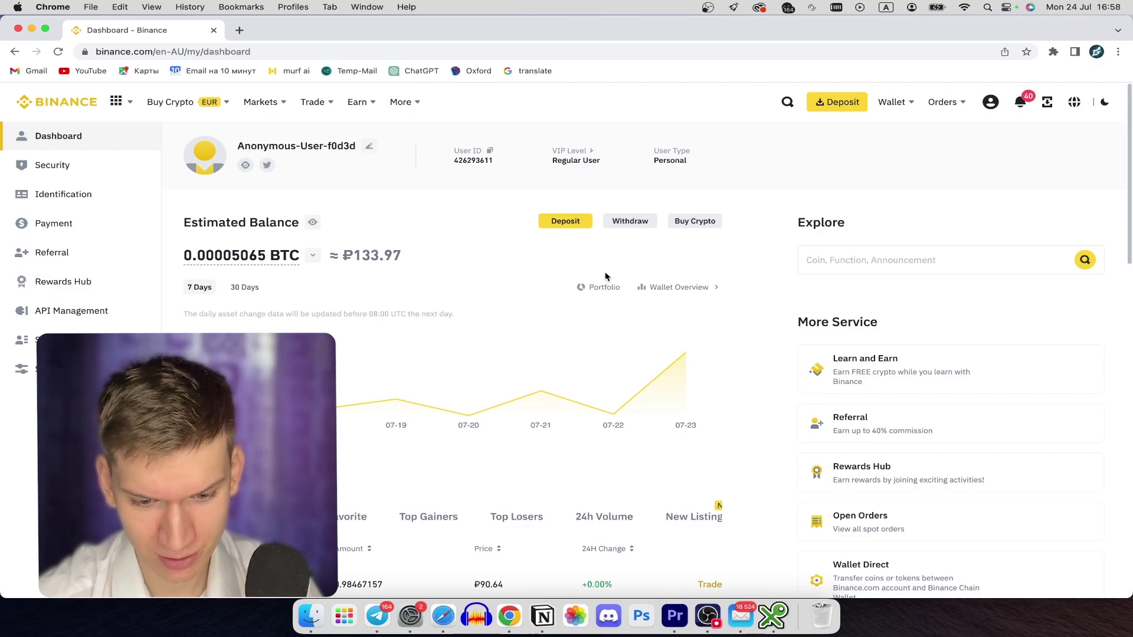
pyautogui.moveTo(893, 102)
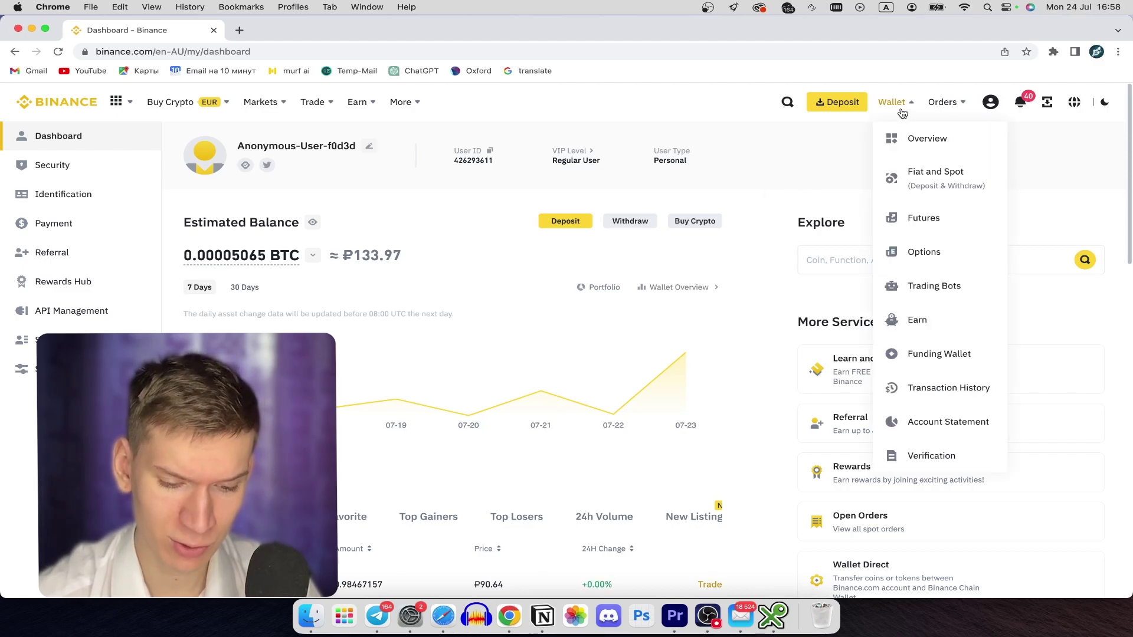
# Step: Open Wallet > Transaction History, showing crypto deposits for the past 30 days
pyautogui.click(941, 388)
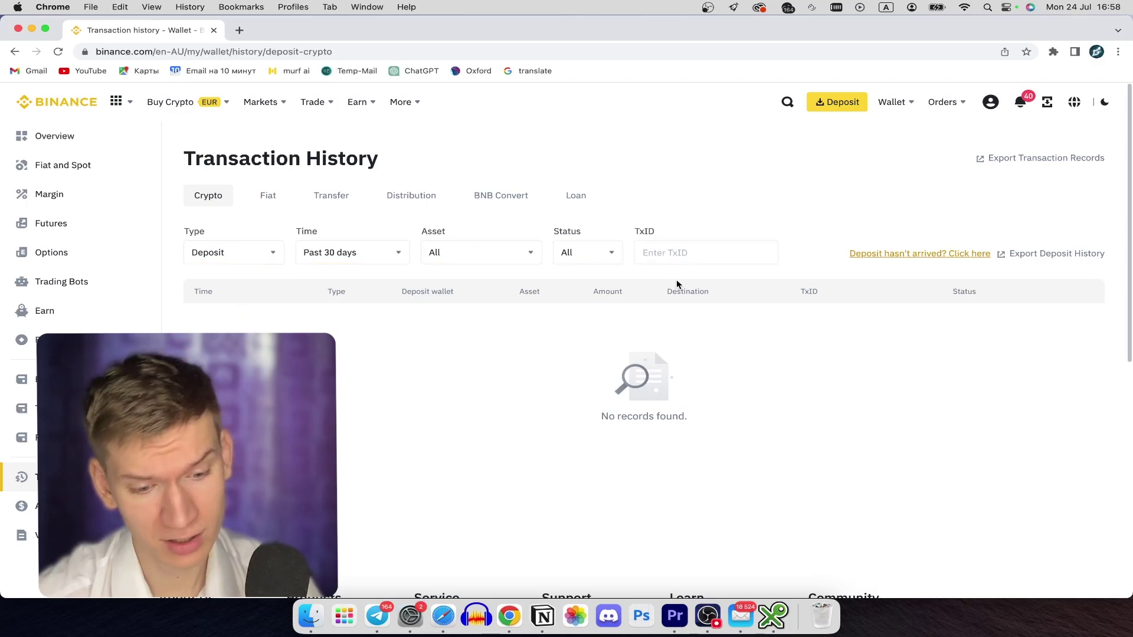
pyautogui.click(828, 292)
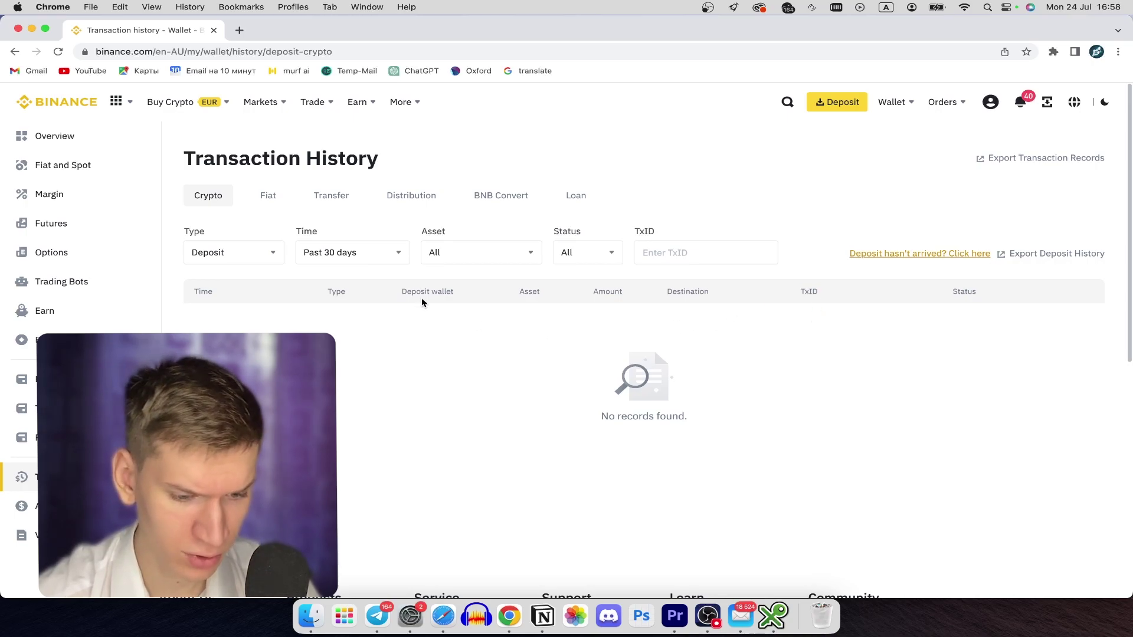
# Step: Filter the history to Withdraw and widen the time range to 2022-06-30 – 2023-06-30
pyautogui.click(267, 253)
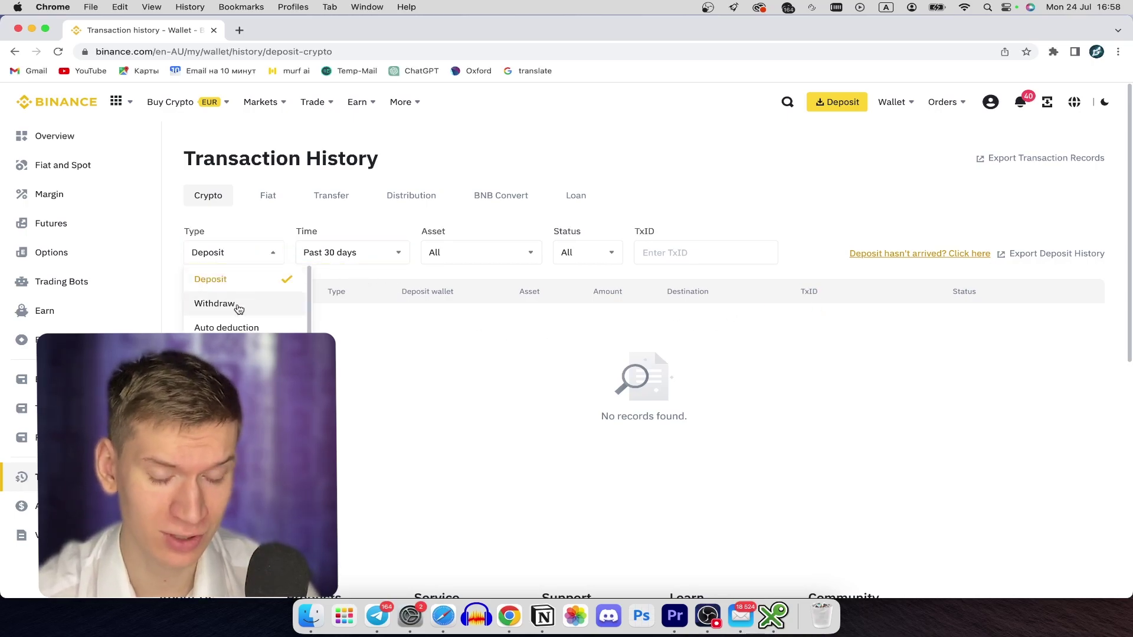
pyautogui.click(237, 307)
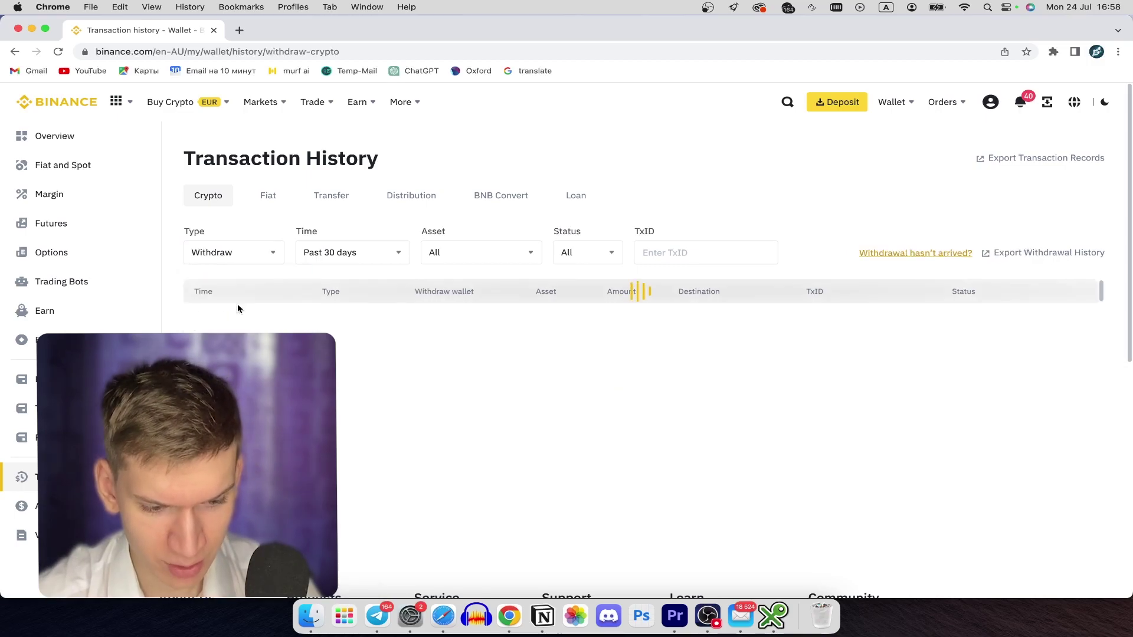
pyautogui.scroll(-3, 457, 330)
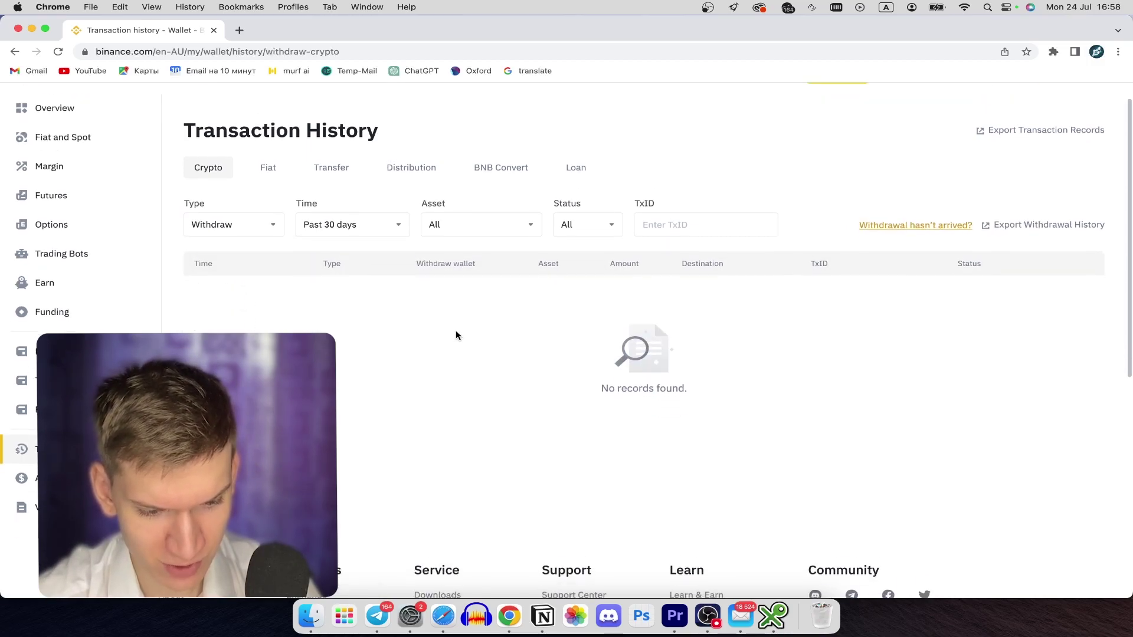
pyautogui.scroll(-3, 456, 331)
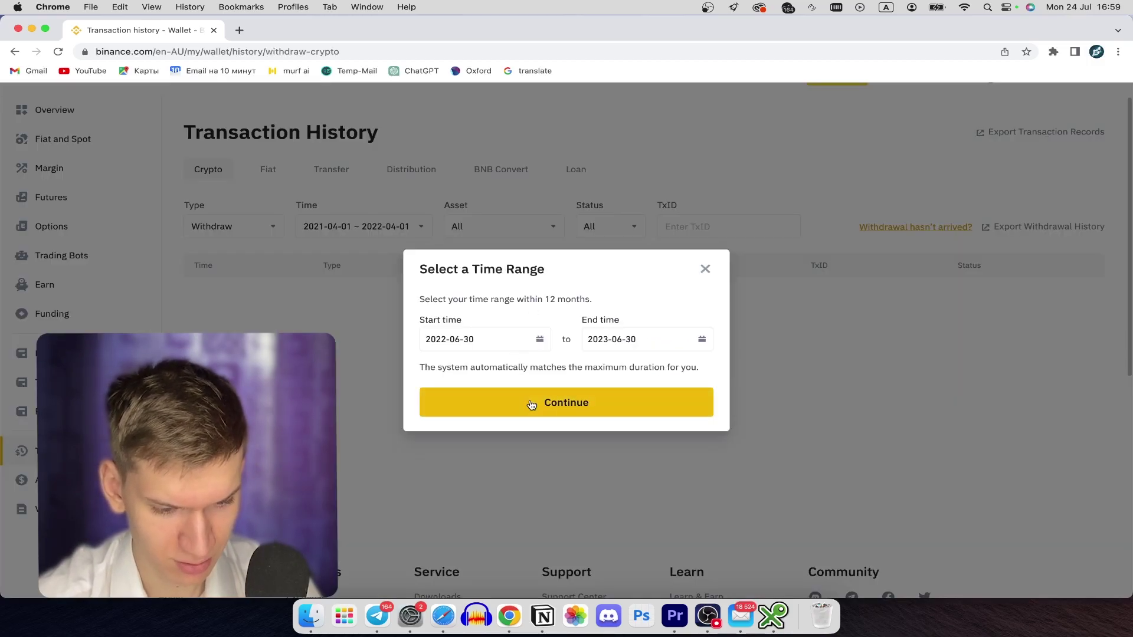
pyautogui.click(544, 404)
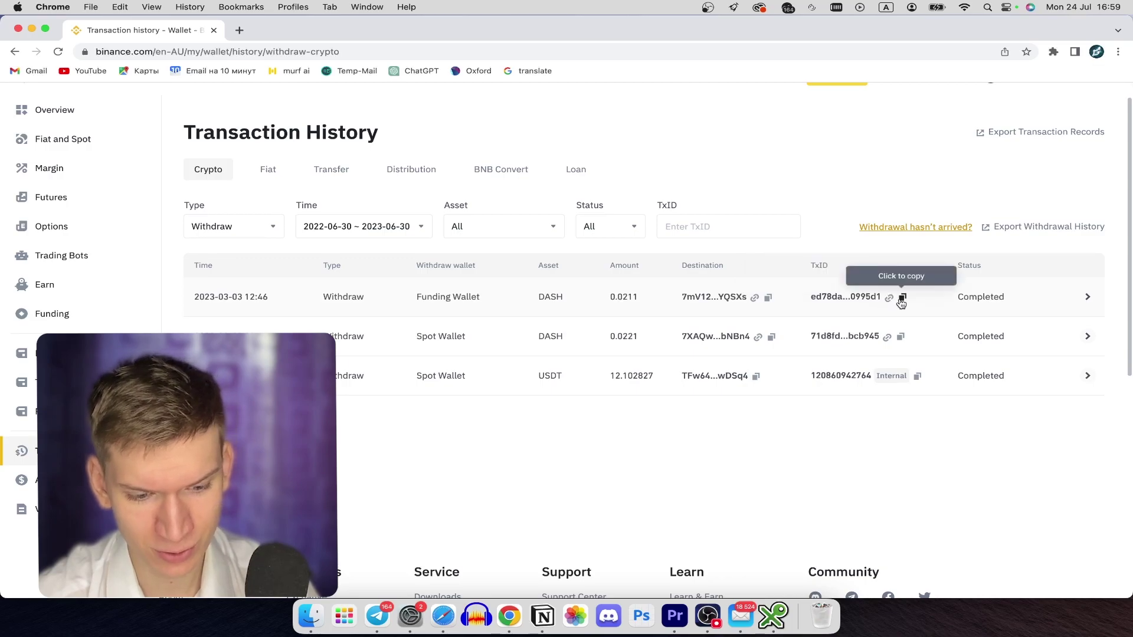
# Step: Paste the copied TxID into the TxID filter to show the single DASH withdrawal
pyautogui.click(711, 226)
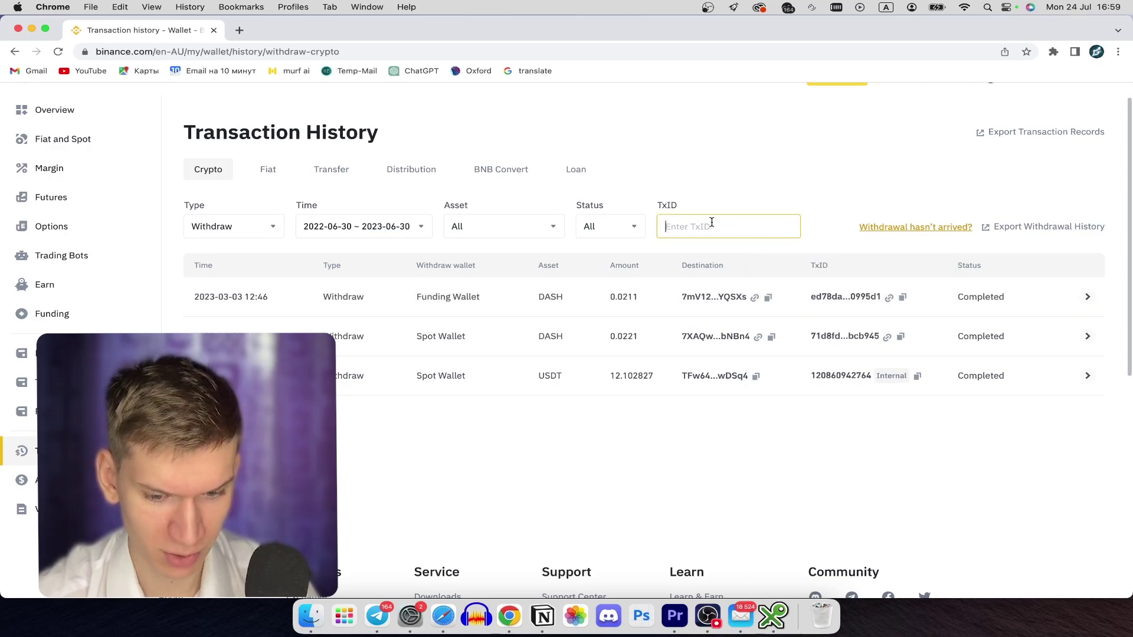
pyautogui.press('super+v')
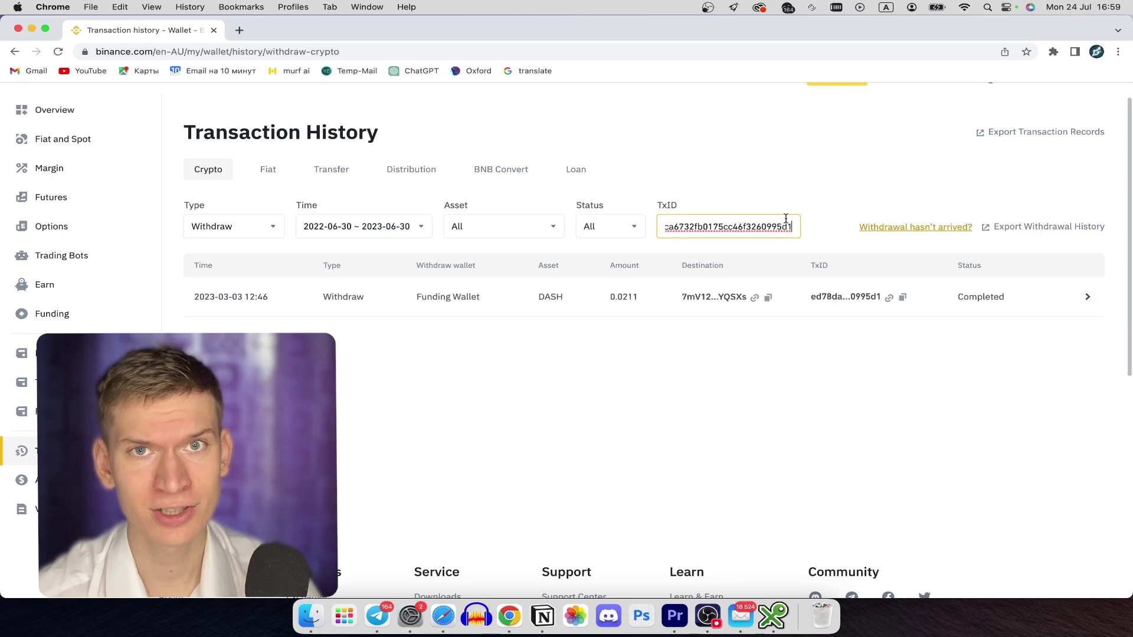